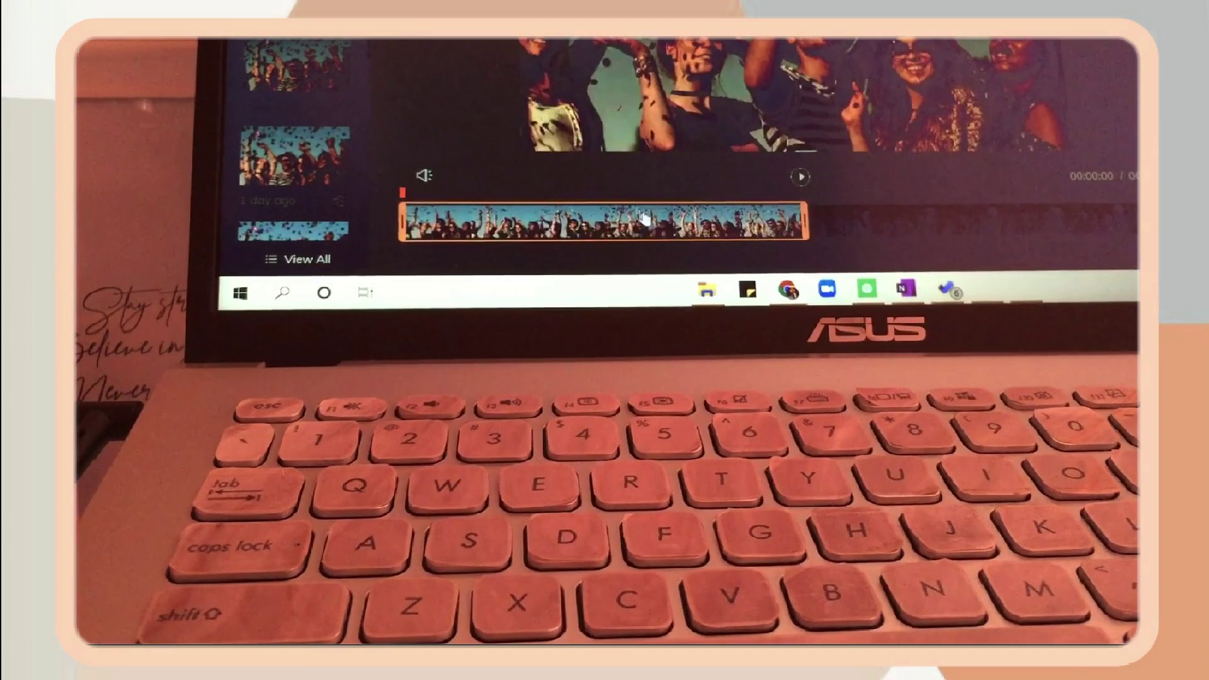
Step: Narrow the party clip's trim range to a short section and play it back
{"action": "left_click_drag", "start_coordinate": [805, 221], "coordinate": [837, 228]}
{"action": "left_click_drag", "start_coordinate": [402, 222], "coordinate": [573, 221]}
{"action": "left_click", "coordinate": [800, 177]}
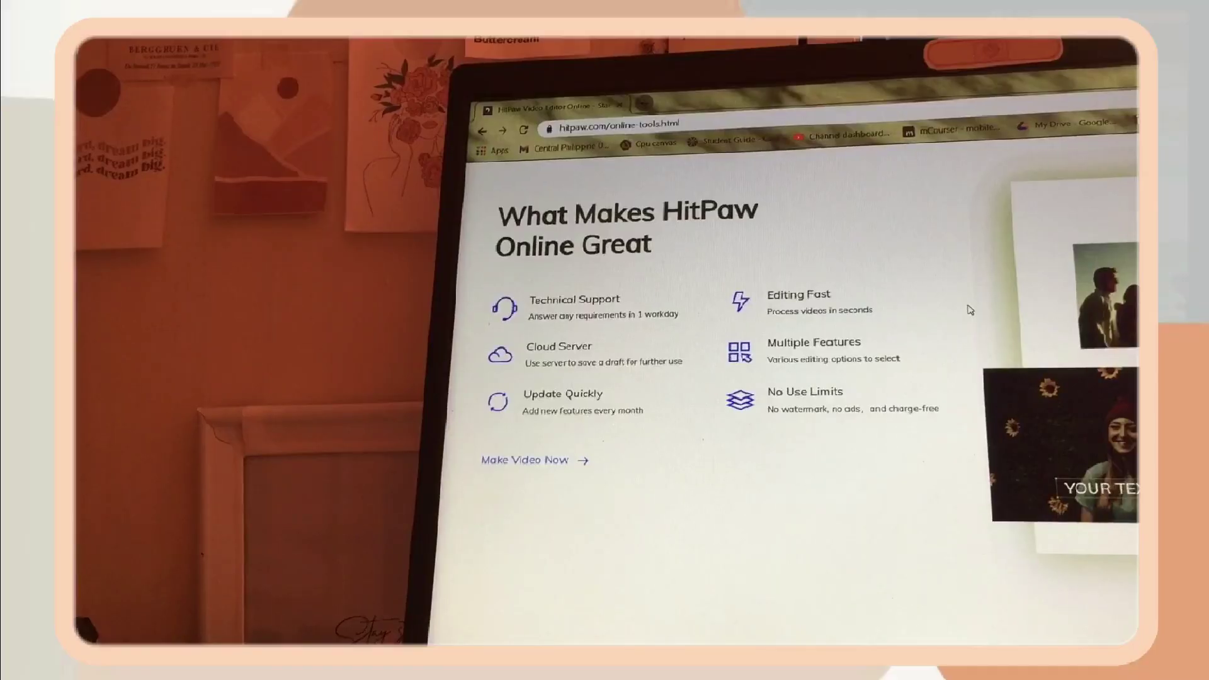
Step: In the online video cutter, extend the cut's end to 00:05.33 and save the trimmed clip
{"action": "scroll", "coordinate": [926, 334], "scroll_direction": "down", "scroll_amount": 8}
{"action": "scroll", "coordinate": [925, 334], "scroll_direction": "down", "scroll_amount": 3}
{"action": "scroll", "coordinate": [928, 335], "scroll_direction": "up", "scroll_amount": 6}
{"action": "scroll", "coordinate": [928, 335], "scroll_direction": "up", "scroll_amount": 5}
{"action": "left_click", "coordinate": [642, 333]}
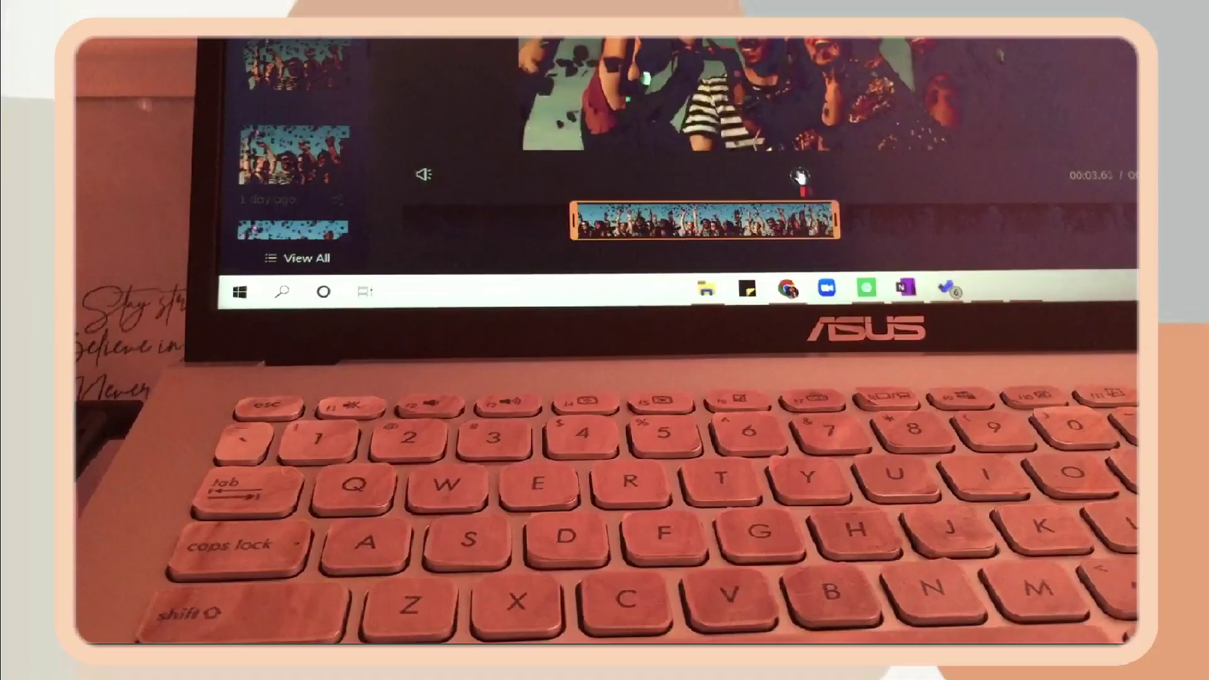
{"action": "left_click_drag", "start_coordinate": [838, 220], "coordinate": [992, 221]}
{"action": "left_click", "coordinate": [799, 175]}
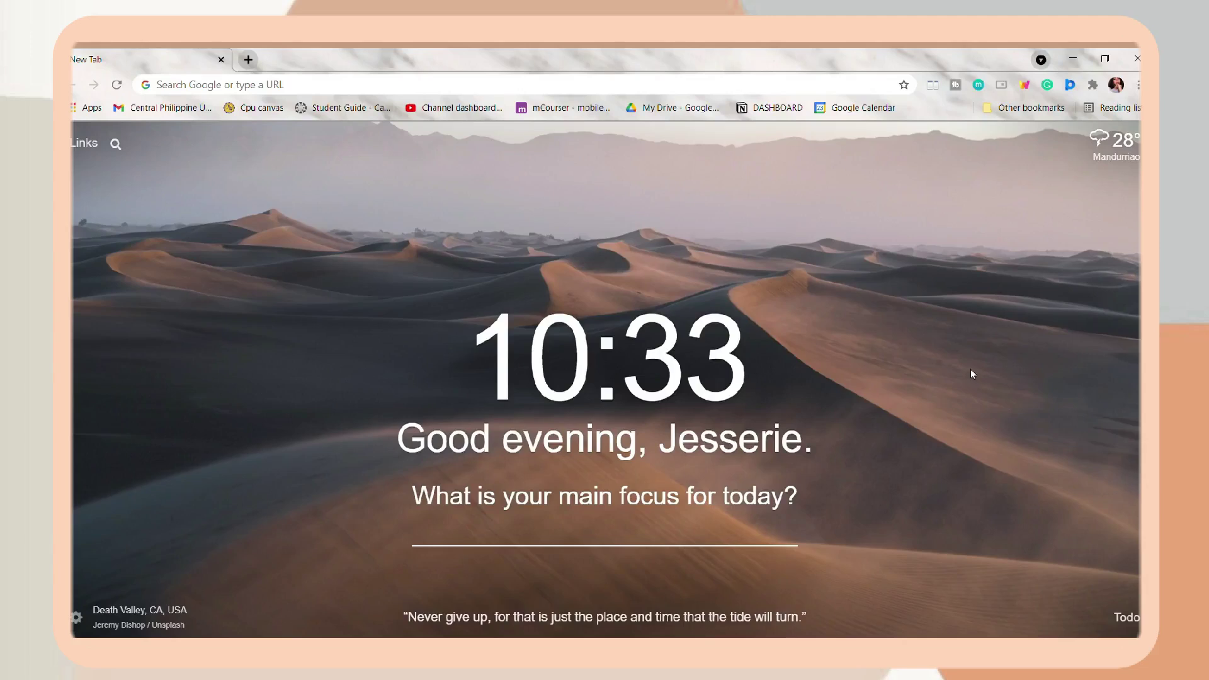
Step: Go to the HitPaw online tools page (hitpaw.com/online-tools.html) and scroll down its tool list
{"action": "left_click", "coordinate": [271, 83]}
{"action": "type", "text": "https"}
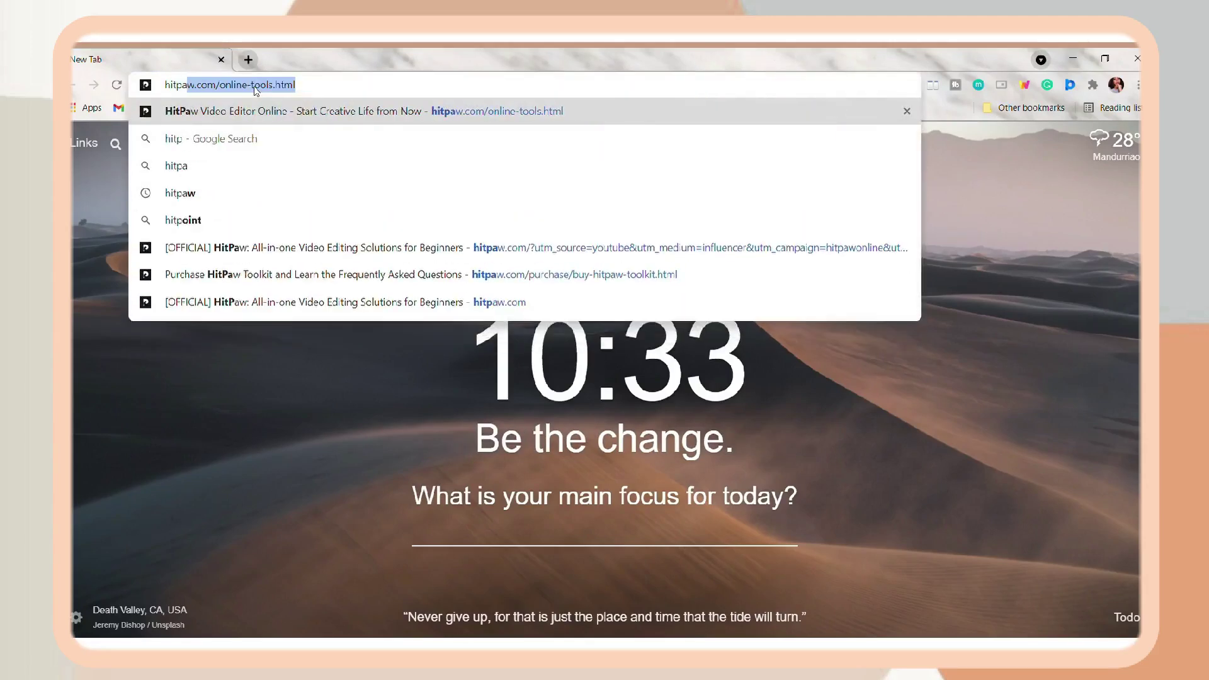
{"action": "key", "text": "Return"}
{"action": "scroll", "coordinate": [980, 296], "scroll_direction": "down", "scroll_amount": 5}
{"action": "scroll", "coordinate": [1032, 466], "scroll_direction": "down", "scroll_amount": 1}
{"action": "scroll", "coordinate": [1044, 478], "scroll_direction": "down", "scroll_amount": 1}
Step: Expand All Tools, browse the grid, then return to the top to show the Free menu's tools
{"action": "left_click", "coordinate": [577, 449]}
{"action": "scroll", "coordinate": [586, 397], "scroll_direction": "down", "scroll_amount": 4}
{"action": "scroll", "coordinate": [585, 397], "scroll_direction": "down", "scroll_amount": 2}
{"action": "scroll", "coordinate": [189, 352], "scroll_direction": "down", "scroll_amount": 10}
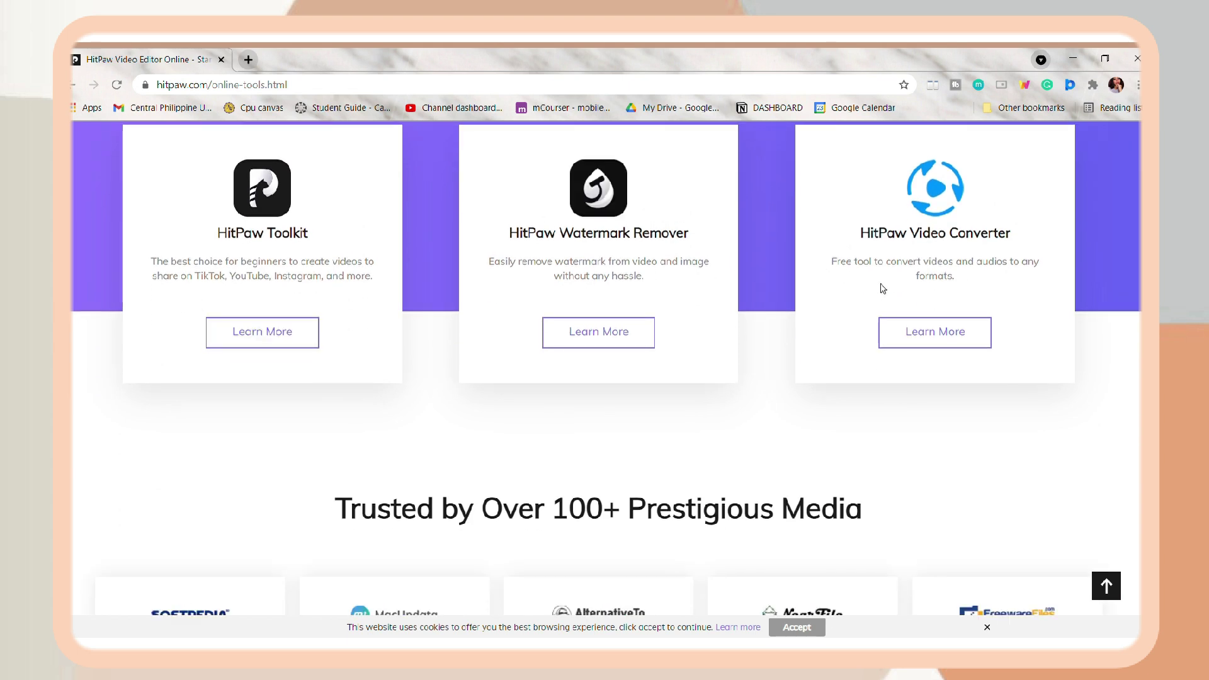
{"action": "scroll", "coordinate": [883, 287], "scroll_direction": "down", "scroll_amount": 1}
{"action": "scroll", "coordinate": [296, 285], "scroll_direction": "up", "scroll_amount": 1}
{"action": "left_click_drag", "start_coordinate": [1135, 402], "coordinate": [1135, 161]}
{"action": "mouse_move", "coordinate": [837, 148]}
{"action": "scroll", "coordinate": [869, 157], "scroll_direction": "up", "scroll_amount": 1}
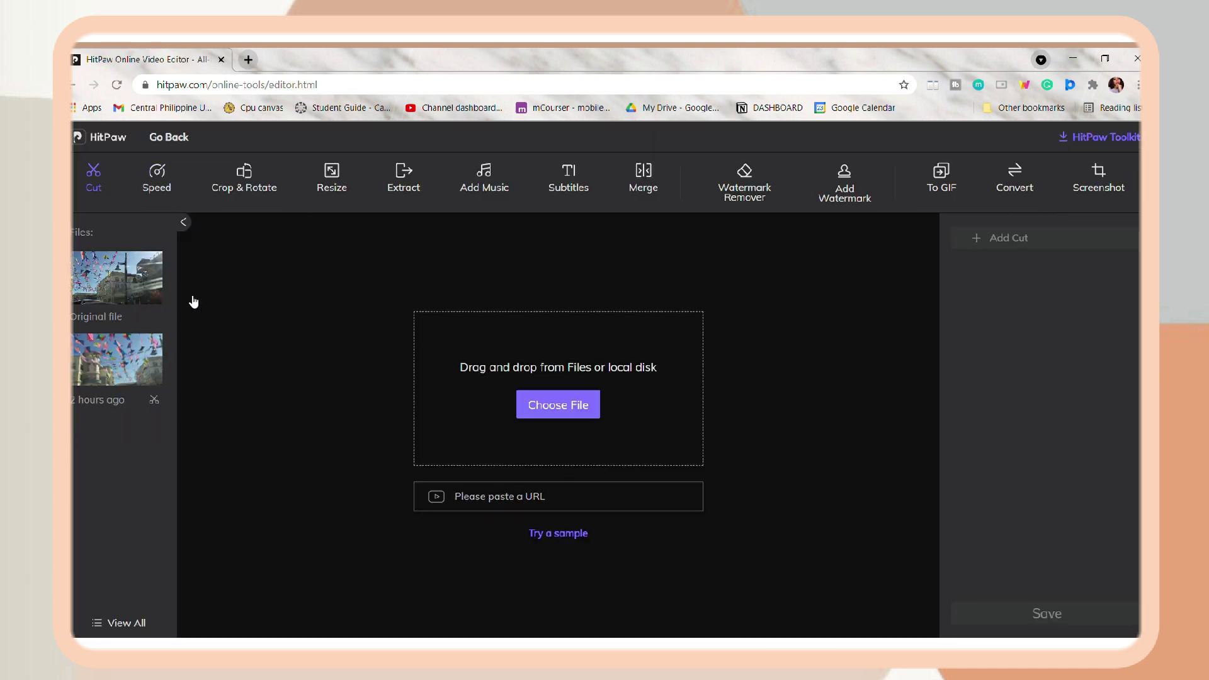
Step: Load the original bunting street clip, trim it to 00:05.92–00:11.35, and play the section
{"action": "left_click", "coordinate": [120, 280]}
{"action": "left_click_drag", "start_coordinate": [211, 577], "coordinate": [309, 582]}
{"action": "left_click_drag", "start_coordinate": [567, 583], "coordinate": [530, 582]}
{"action": "left_click_drag", "start_coordinate": [304, 582], "coordinate": [375, 582]}
{"action": "left_click", "coordinate": [557, 543]}
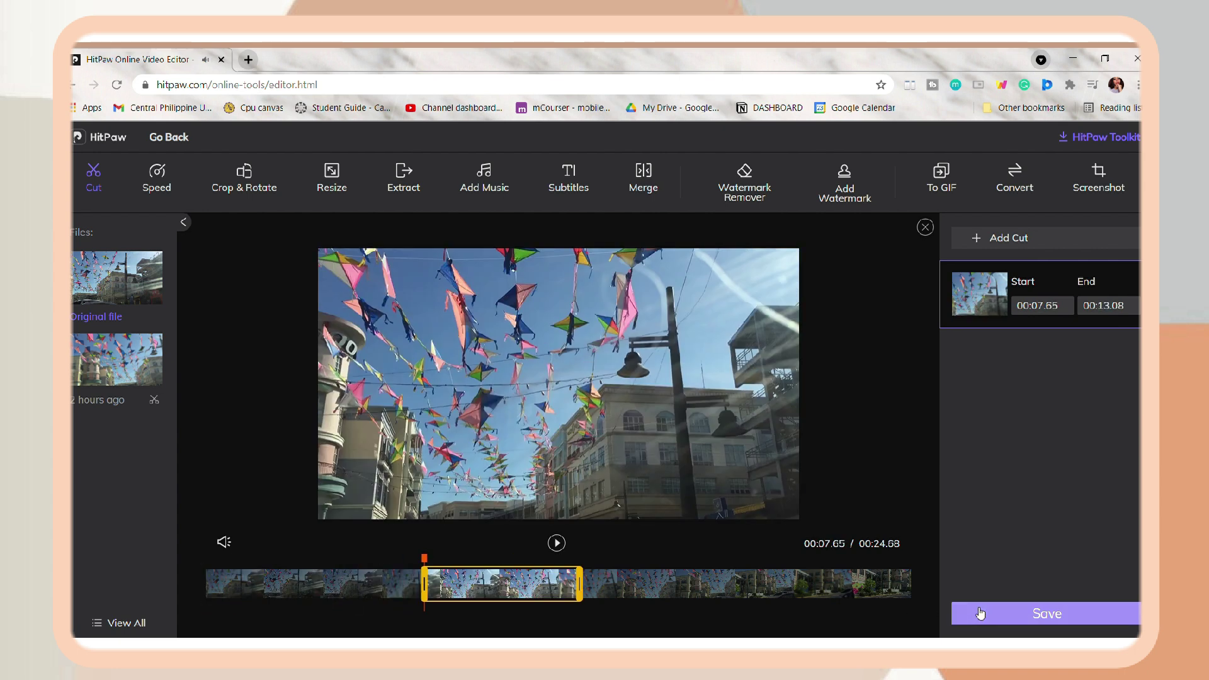
Step: Save and download the cut video, then continue to speed editing
{"action": "left_click", "coordinate": [980, 613]}
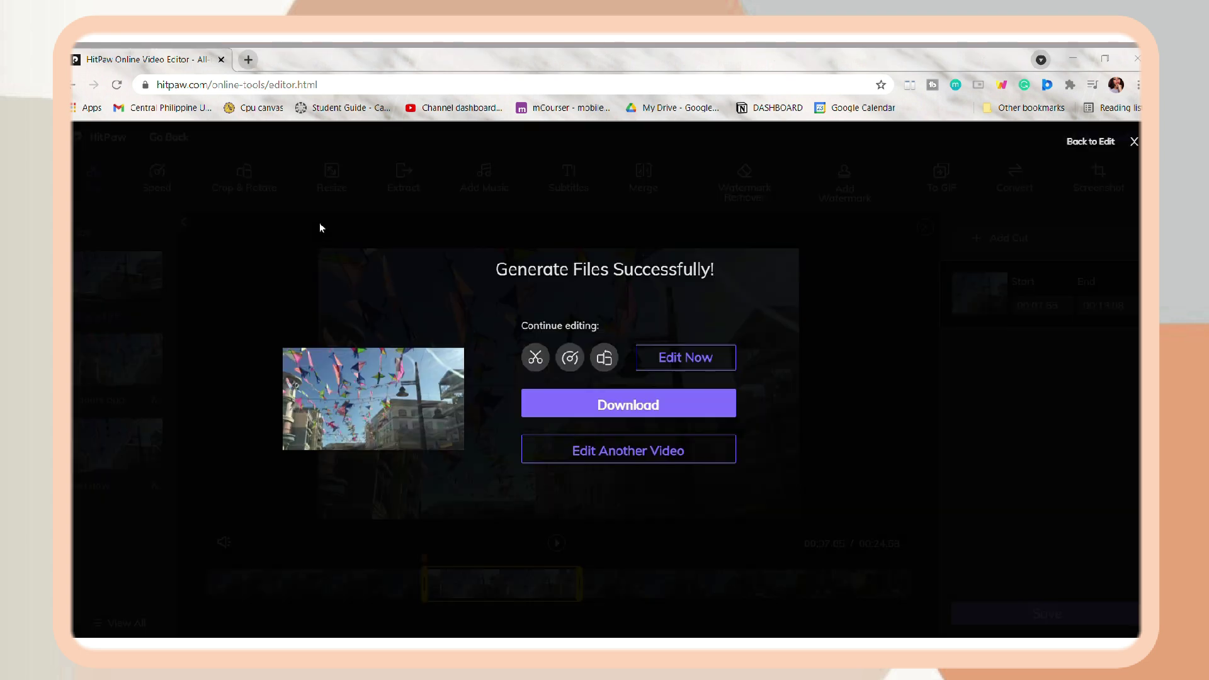
{"action": "left_click", "coordinate": [667, 408]}
{"action": "left_click", "coordinate": [570, 358]}
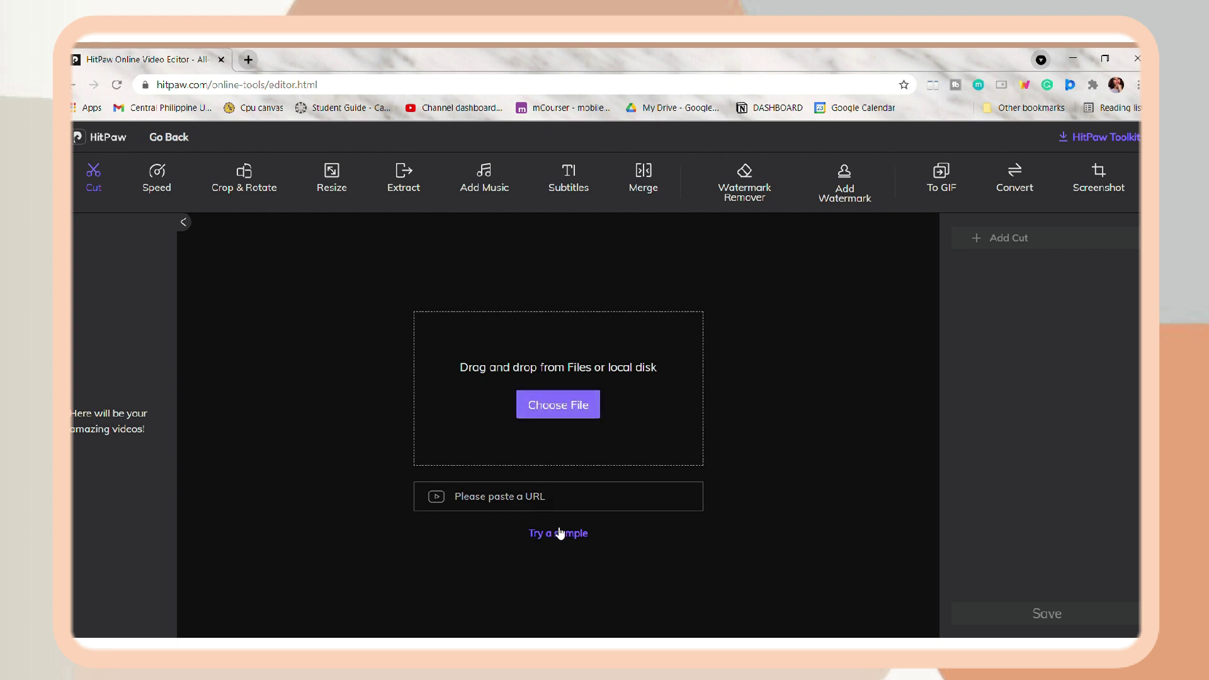
Step: Load the sample party clip, cut it to 00:02.81–00:05.47, and save the cut
{"action": "left_click", "coordinate": [561, 533]}
{"action": "left_click", "coordinate": [556, 550]}
{"action": "left_click_drag", "start_coordinate": [558, 588], "coordinate": [823, 589]}
{"action": "left_click_drag", "start_coordinate": [205, 589], "coordinate": [692, 589]}
{"action": "left_click_drag", "start_coordinate": [823, 588], "coordinate": [912, 589]}
{"action": "left_click_drag", "start_coordinate": [692, 588], "coordinate": [481, 588]}
{"action": "left_click_drag", "start_coordinate": [912, 589], "coordinate": [741, 588]}
{"action": "left_click", "coordinate": [1030, 617]}
Step: Slow the cut clip to 0.75x speed, save it, and reopen the new file for editing
{"action": "left_click", "coordinate": [675, 369]}
{"action": "left_click", "coordinate": [158, 178]}
{"action": "left_click", "coordinate": [556, 549]}
{"action": "left_click_drag", "start_coordinate": [1073, 265], "coordinate": [957, 265]}
{"action": "left_click", "coordinate": [1108, 301]}
{"action": "left_click", "coordinate": [1050, 620]}
{"action": "left_click", "coordinate": [678, 354]}
Step: Try 1:1, 16:9, 4:5 and 4:3 crop shapes, settle on Custom, preview, and save
{"action": "left_click", "coordinate": [247, 179]}
{"action": "left_click", "coordinate": [1111, 240]}
{"action": "left_click", "coordinate": [984, 275]}
{"action": "left_click", "coordinate": [1052, 306]}
{"action": "left_click", "coordinate": [1118, 277]}
{"action": "left_click", "coordinate": [984, 240]}
{"action": "left_click", "coordinate": [555, 547]}
{"action": "left_click", "coordinate": [1048, 615]}
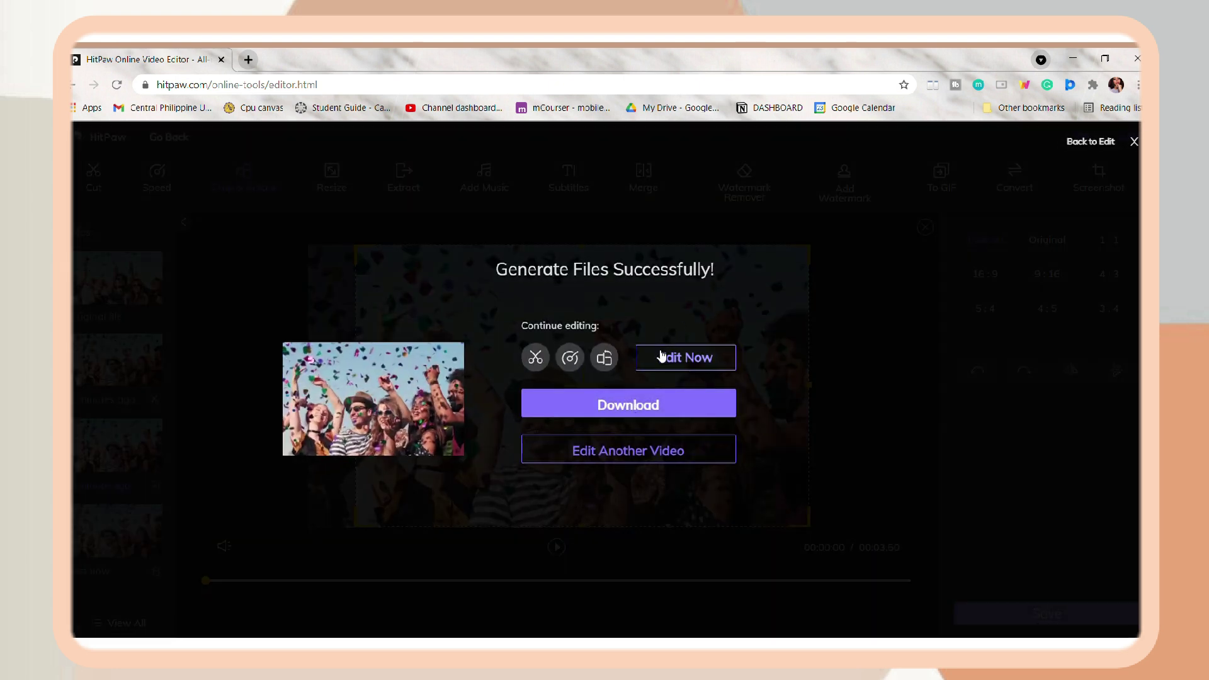